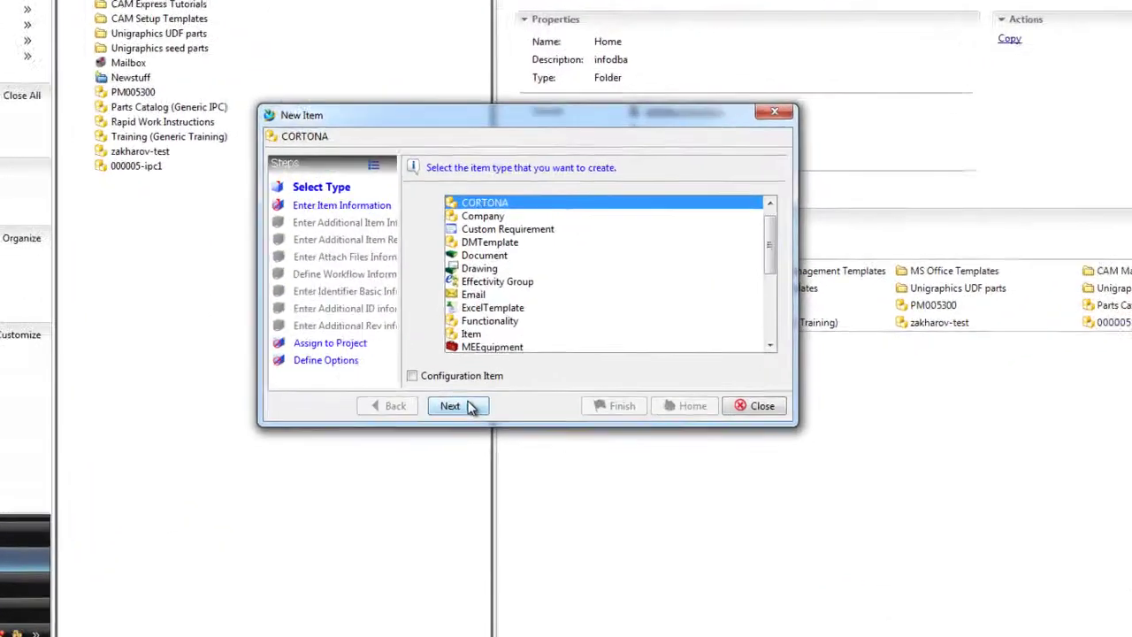
Step: Proceed with a new item of type CORTONA and inspect the pump model in the Cortona3D preview
click(524, 421)
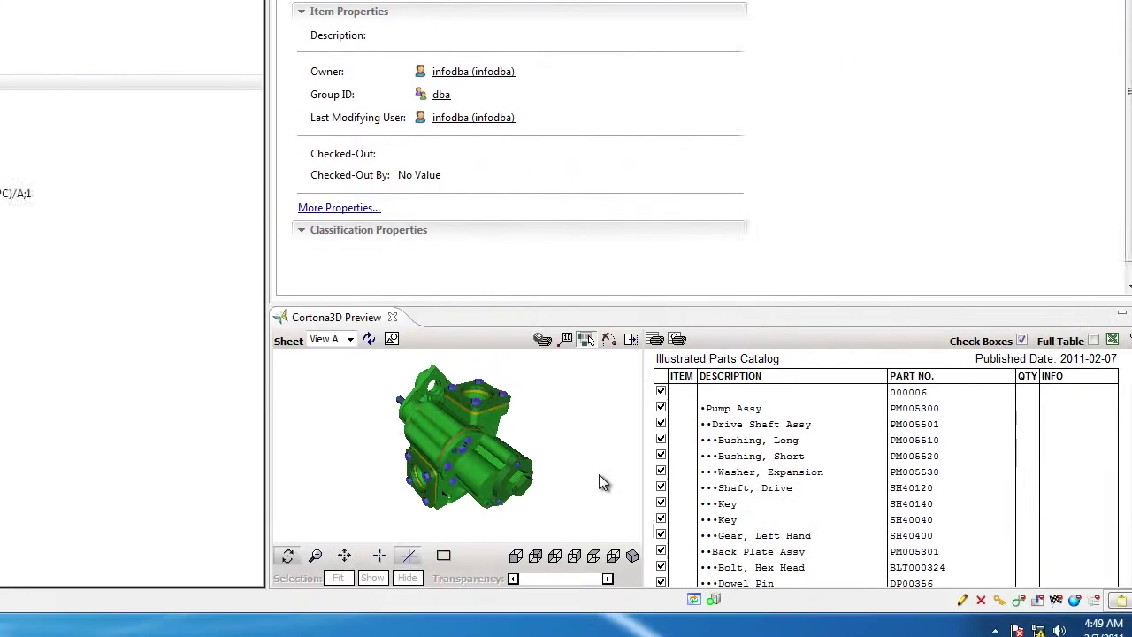
drag(830, 566, 745, 487)
drag(517, 402, 566, 468)
click(467, 466)
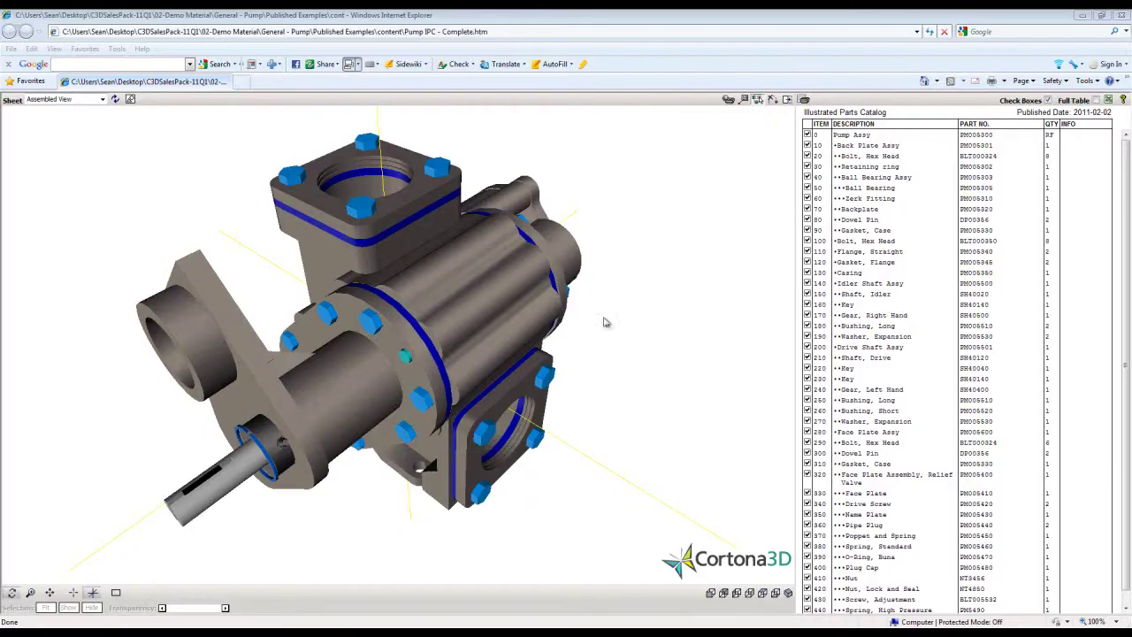
Step: Examine the pump's assembled, relief valve assembly and sectioned views in the published illustrated parts catalog
click(485, 289)
double_click(544, 287)
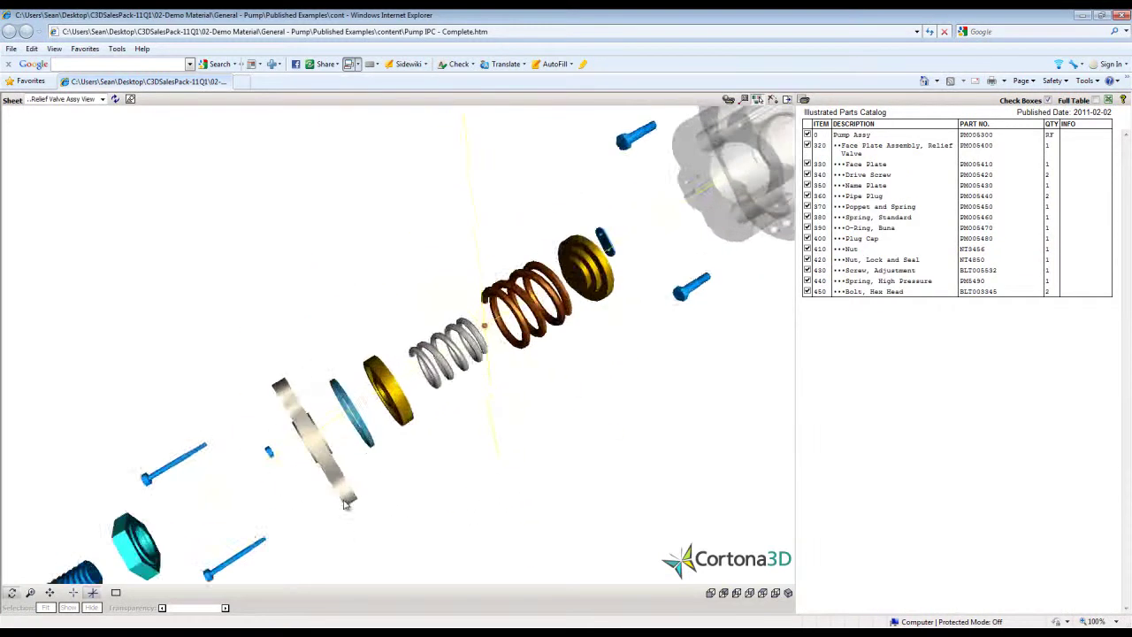
click(454, 280)
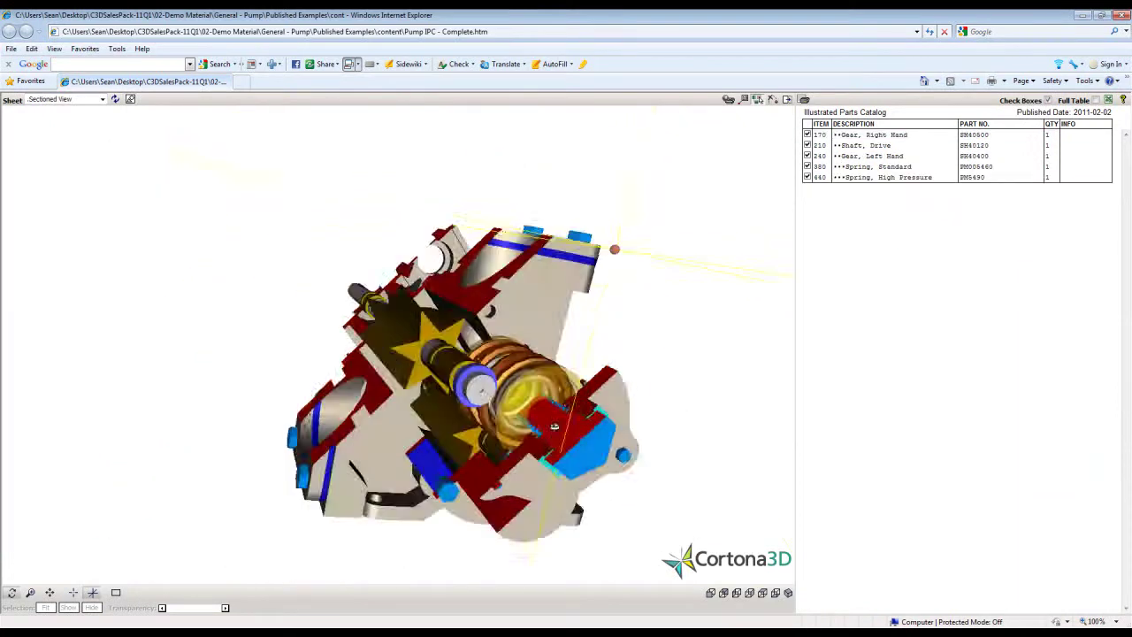
click(67, 155)
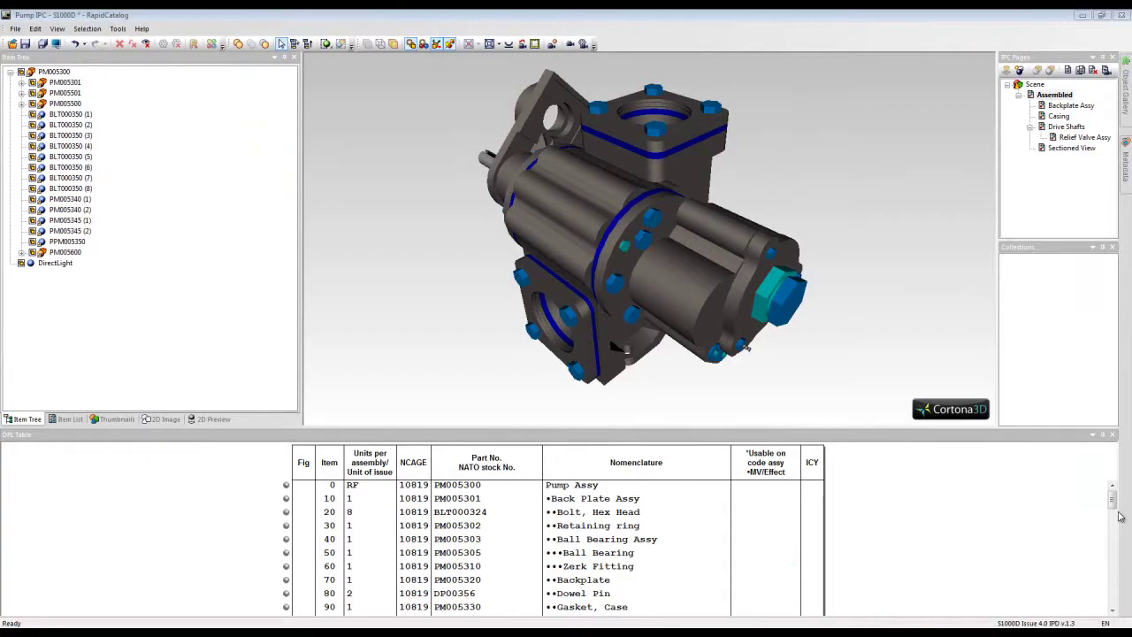
Step: Add the entry "Select on fit" to the nomenclature of item 200, Drive Shaft Assy, in the DPL table
scroll(1119, 505, down, 8)
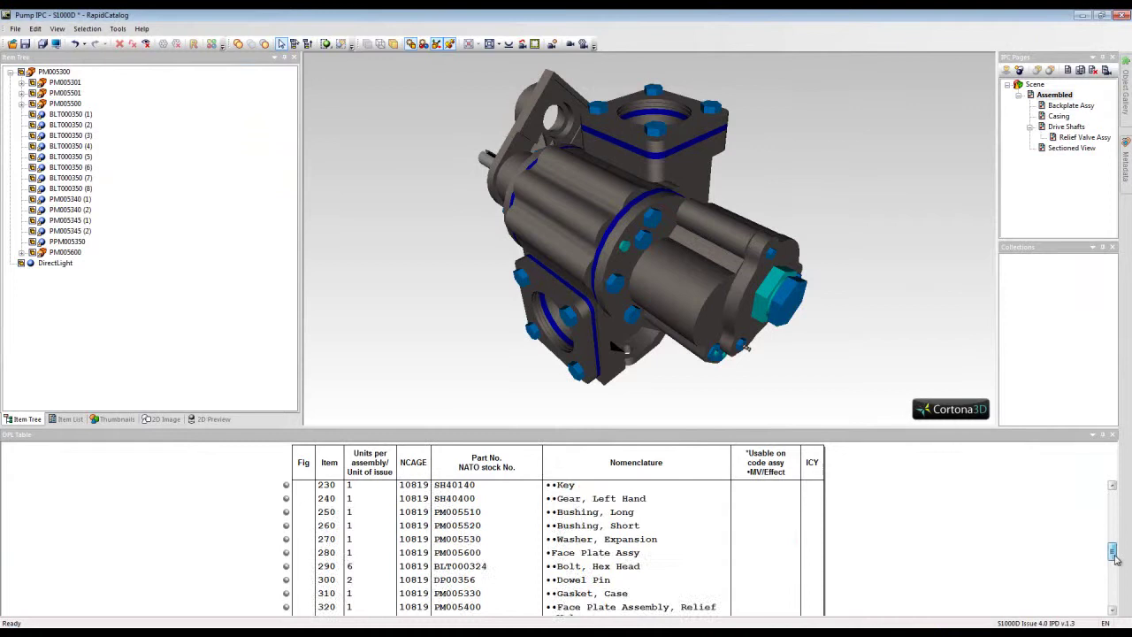
scroll(1119, 505, up, 3)
click(622, 525)
click(622, 528)
click(584, 535)
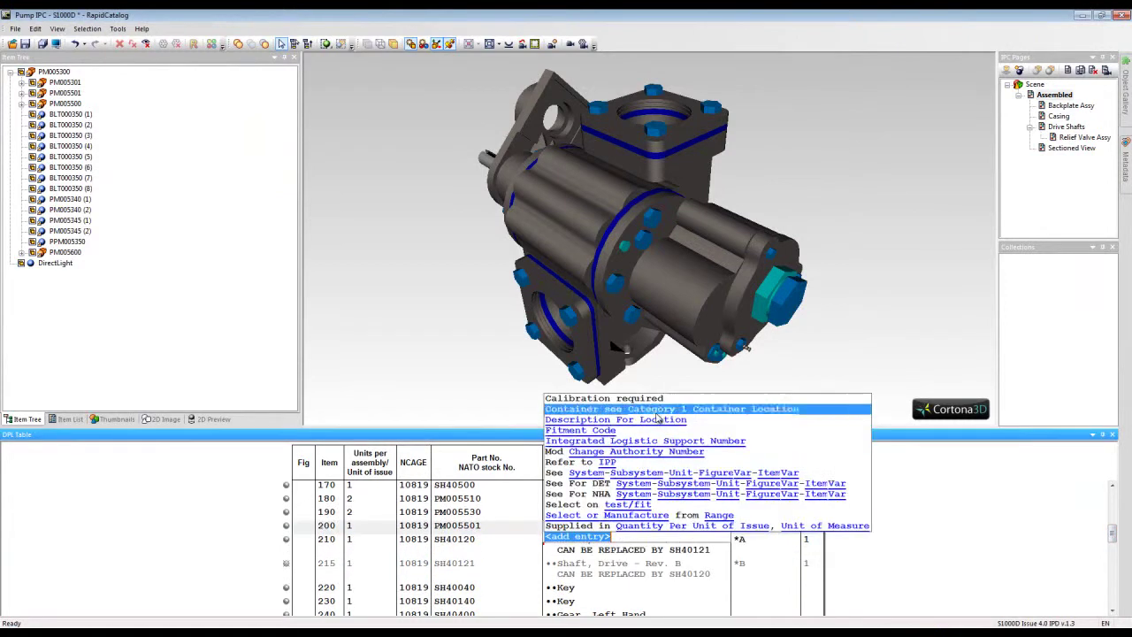
click(635, 511)
click(865, 553)
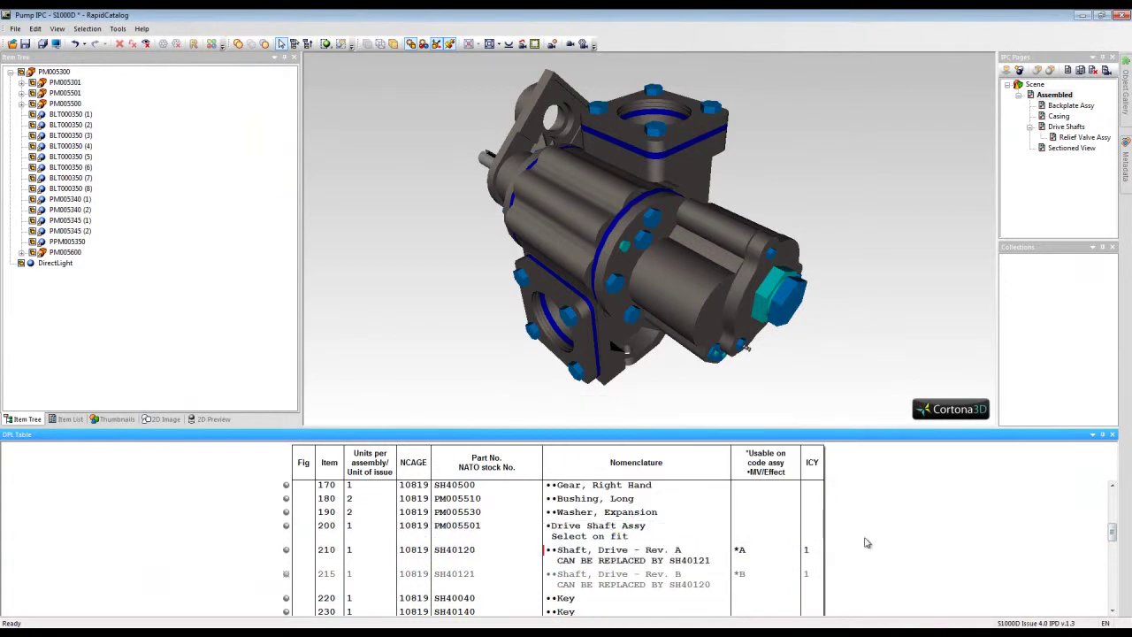
Step: Open the Relief Valve Assy page and examine its 2D image, thumbnails and the published parts data
click(1055, 139)
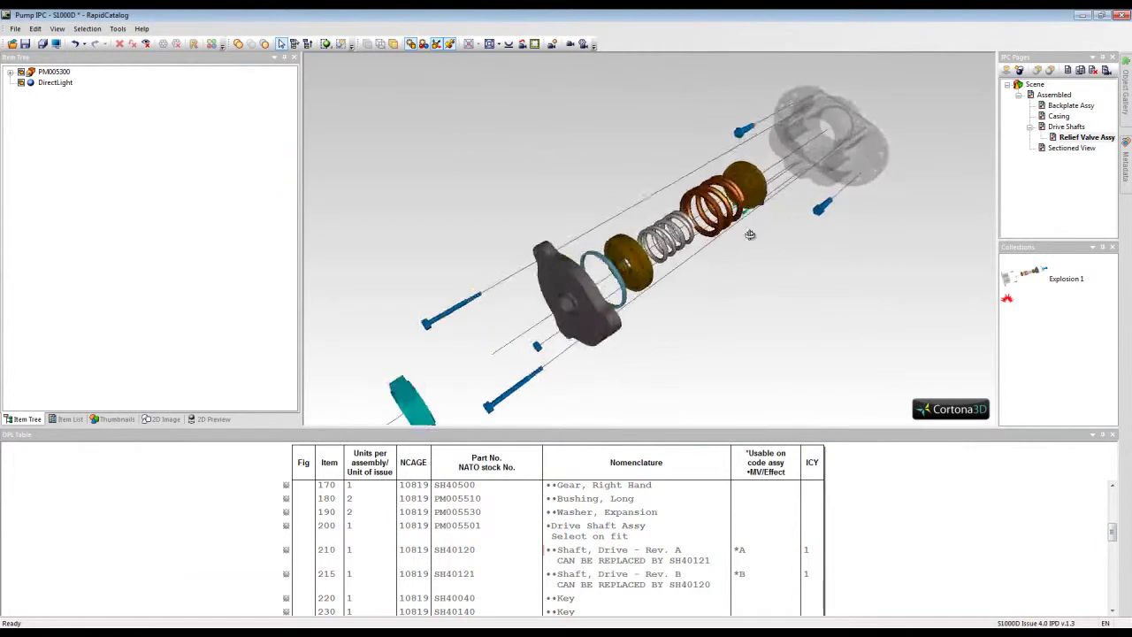
click(162, 419)
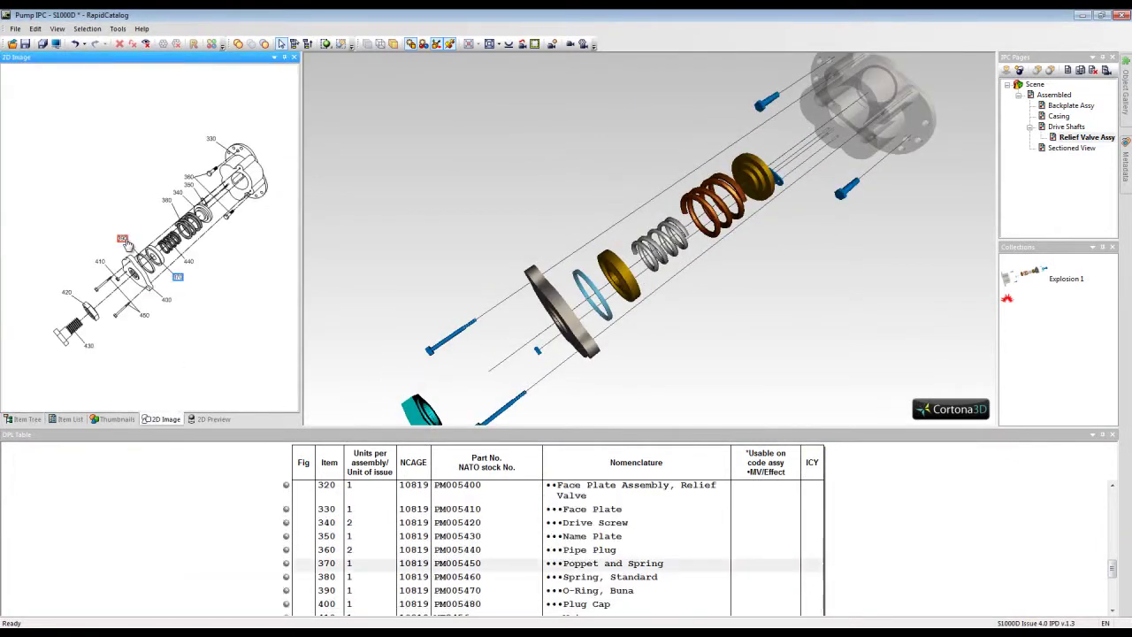
click(113, 419)
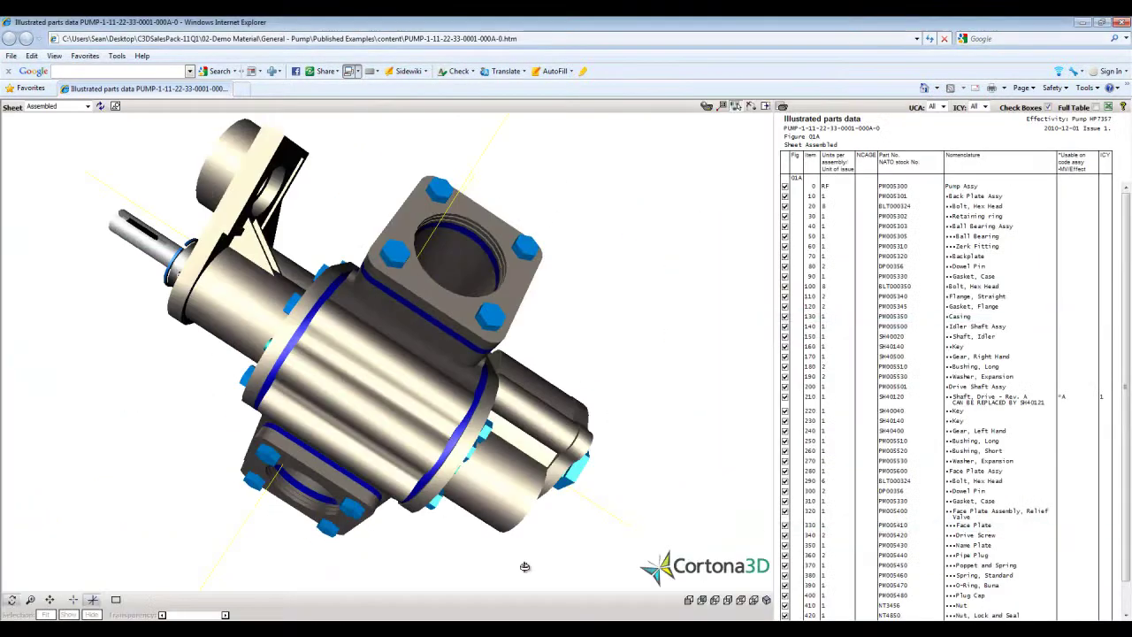
click(115, 106)
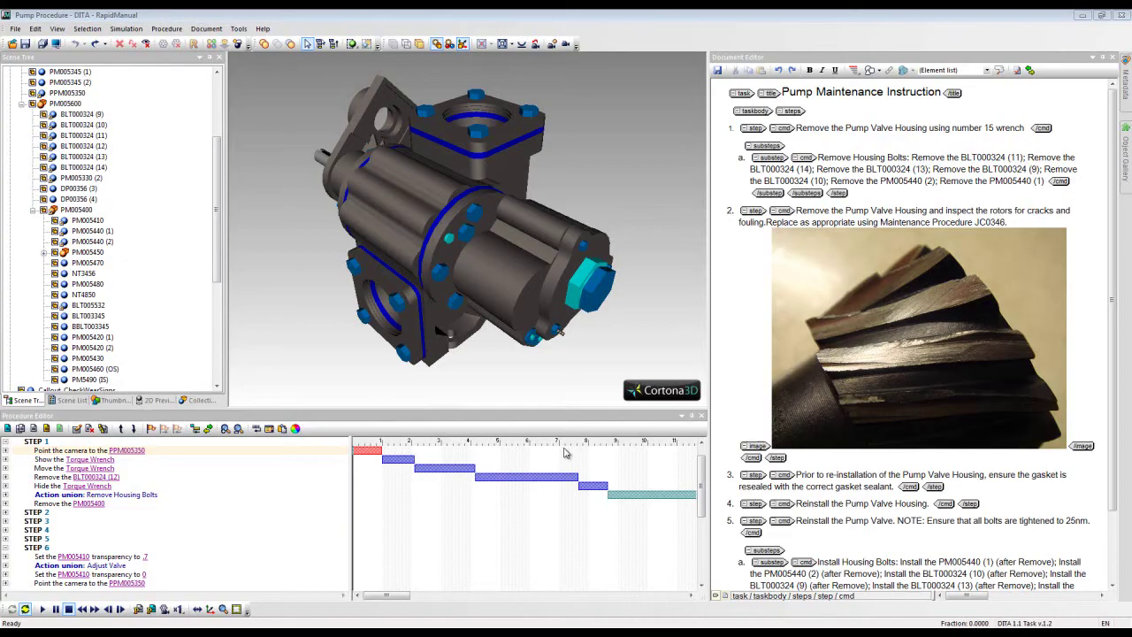
Step: Add a "Remove the object" action for item BLT005532 to step 6 of the pump procedure
drag(564, 451, 524, 264)
click(33, 429)
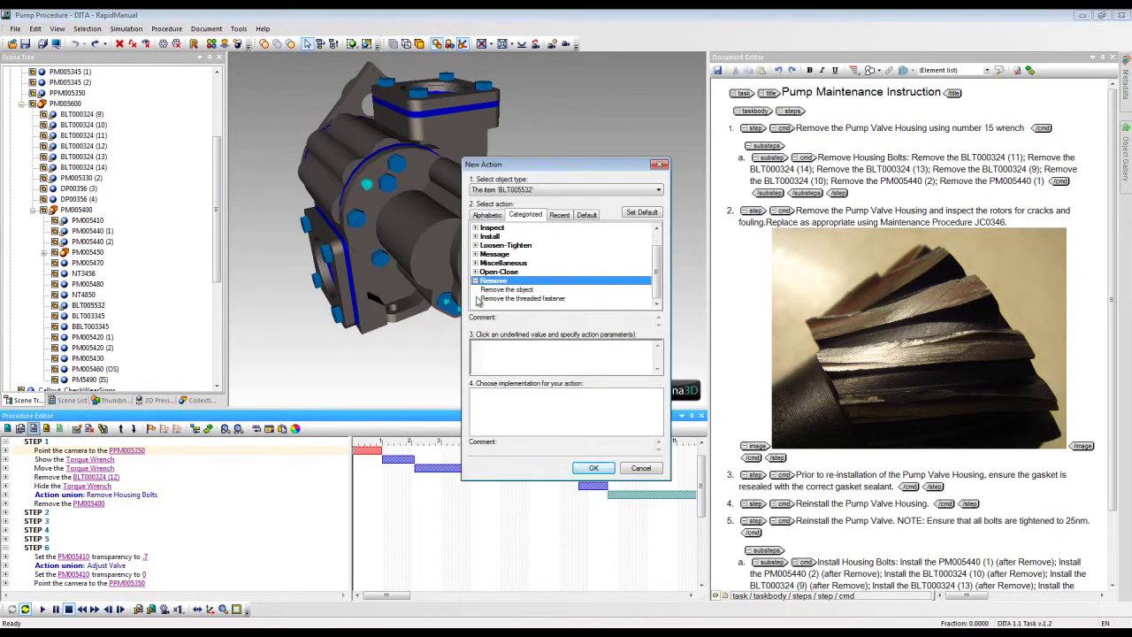
click(504, 290)
click(594, 467)
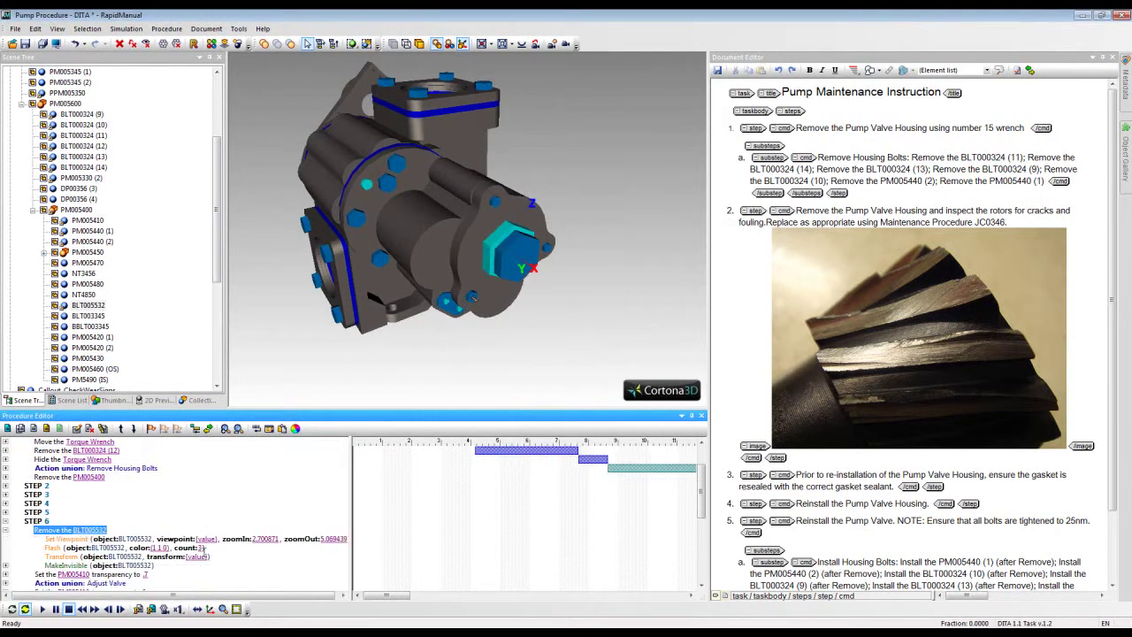
Step: Define the transform of BLT005532 by moving the bolt out of the housing with a screw motion of 1 turn
click(196, 556)
click(610, 358)
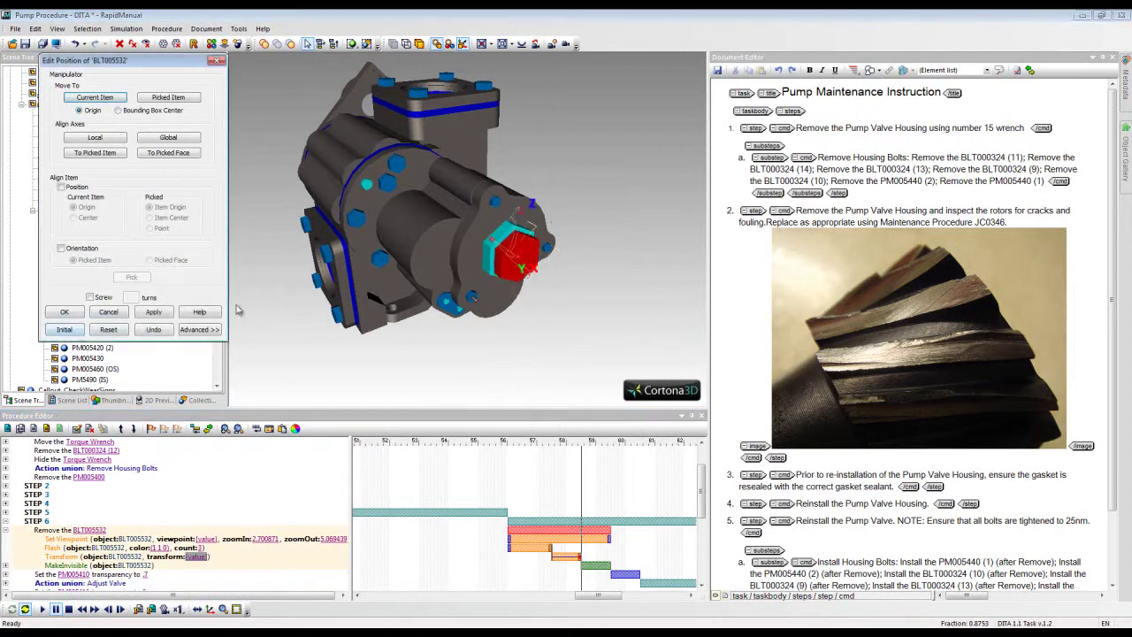
drag(371, 291, 510, 245)
click(90, 298)
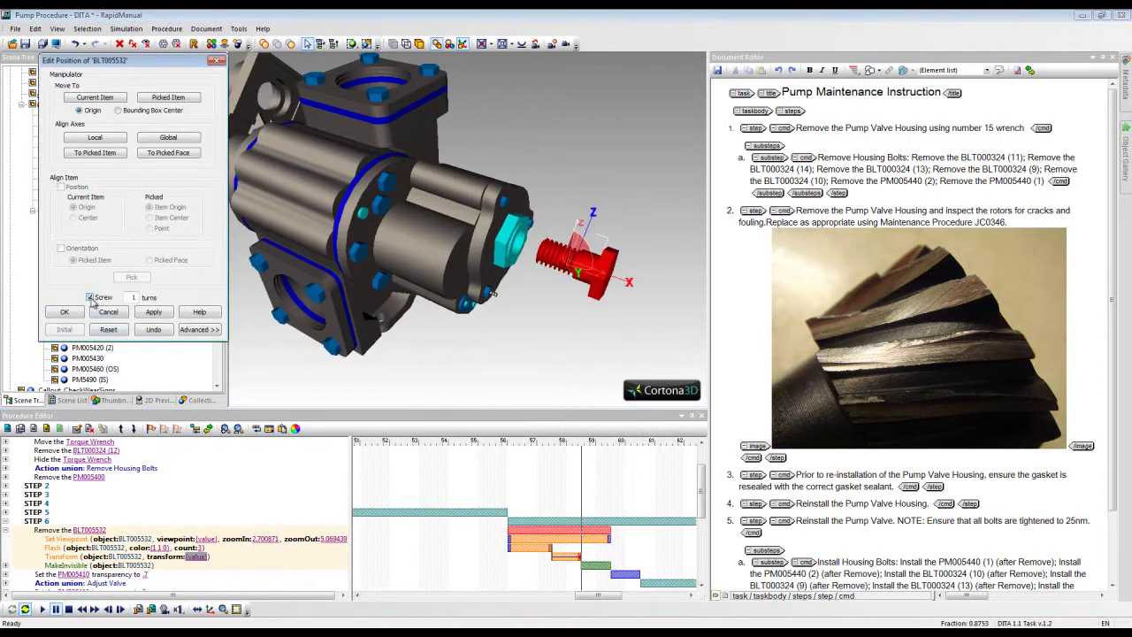
click(64, 313)
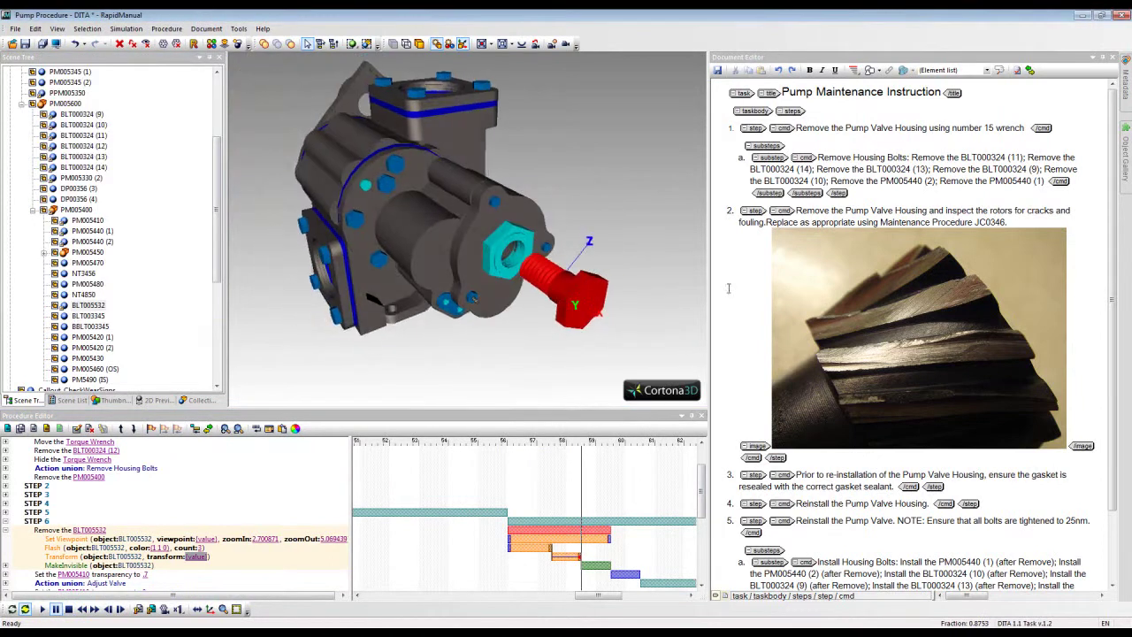
Step: View the published Pump Maintenance Instruction and play the Bloodhound SSC tour animation
click(882, 85)
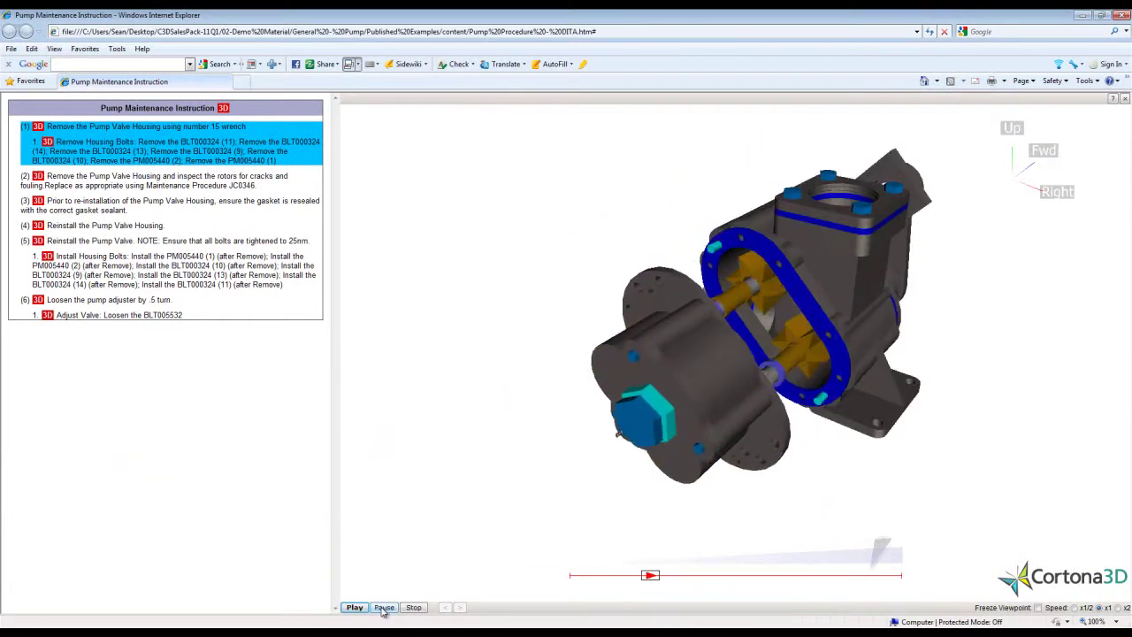
click(49, 151)
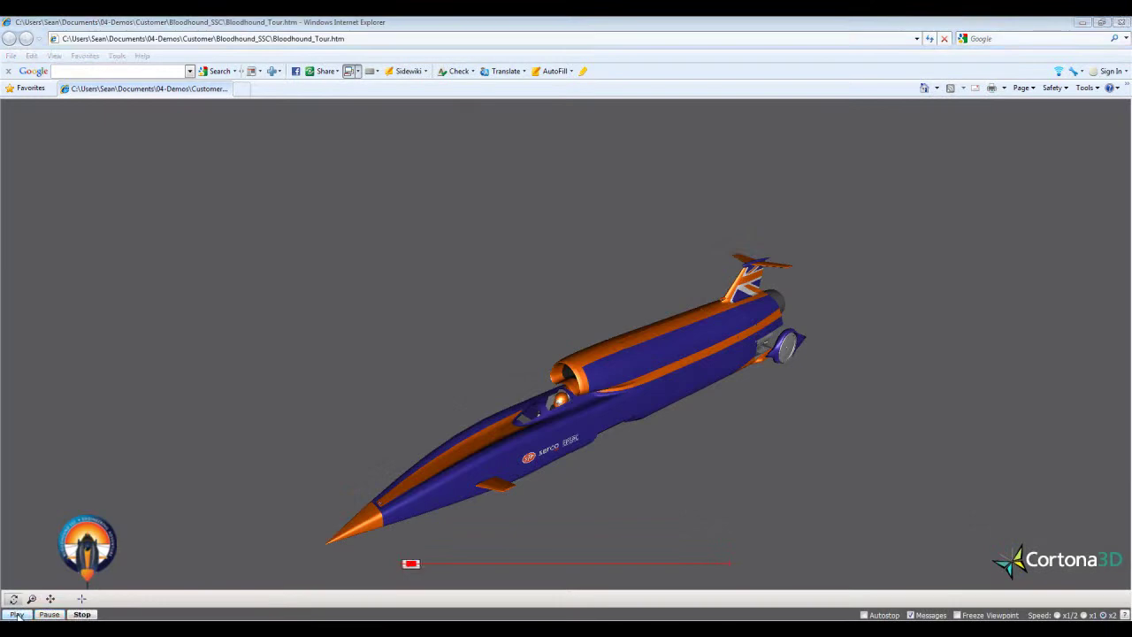
click(17, 614)
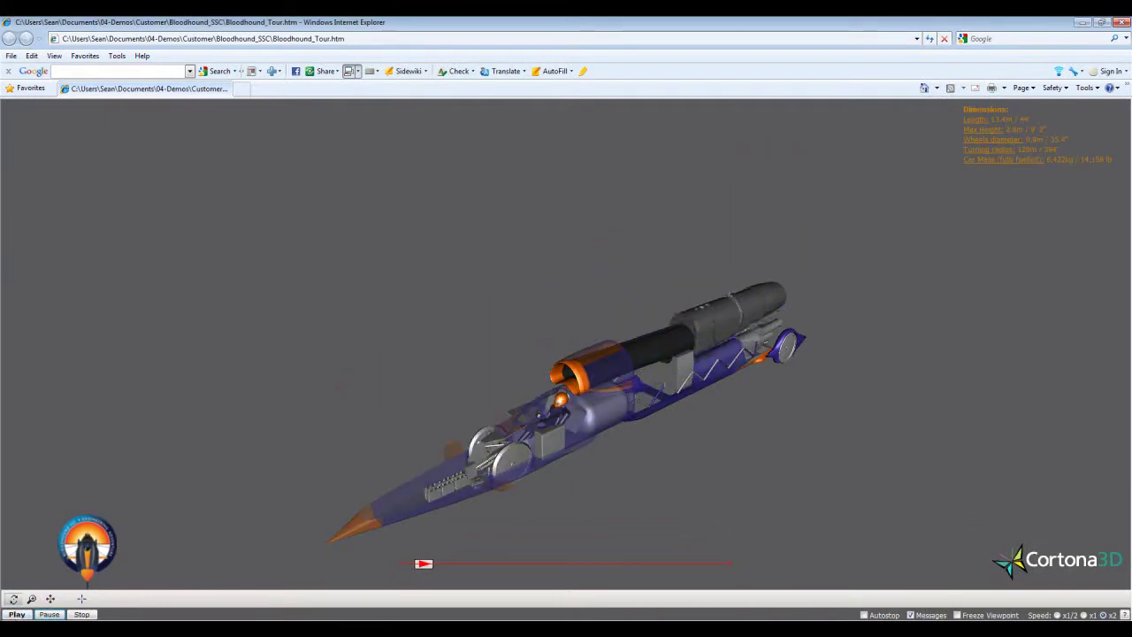